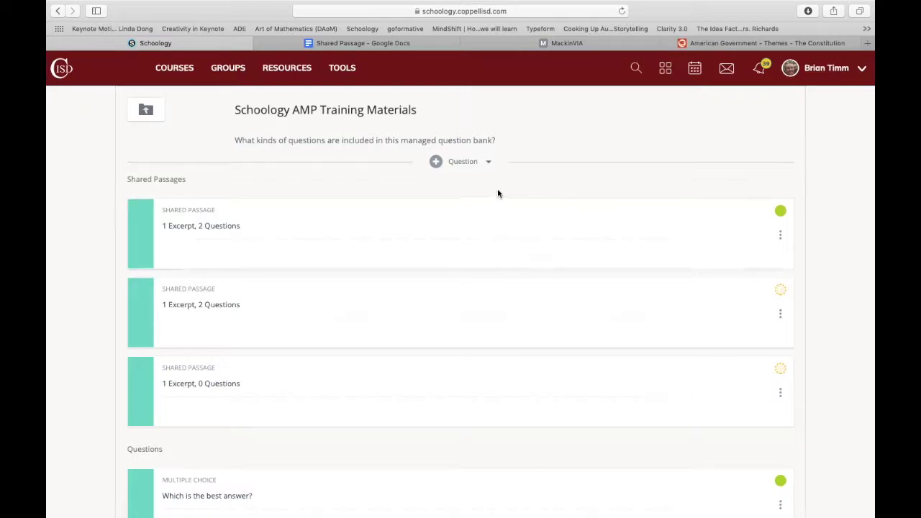
Add a new Shared Passage question to the Schoology AMP Training Materials question bank
click(469, 164)
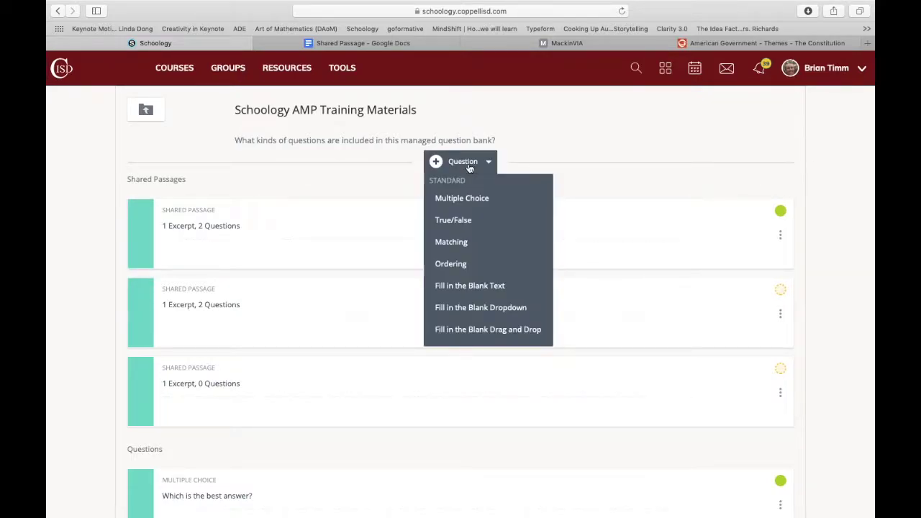
scroll(477, 252, down, 2)
scroll(477, 252, down, 4)
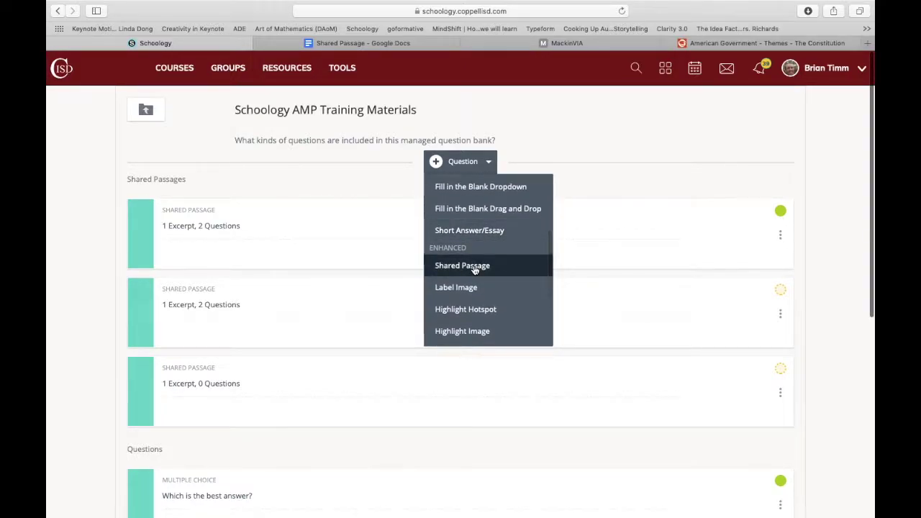
click(473, 265)
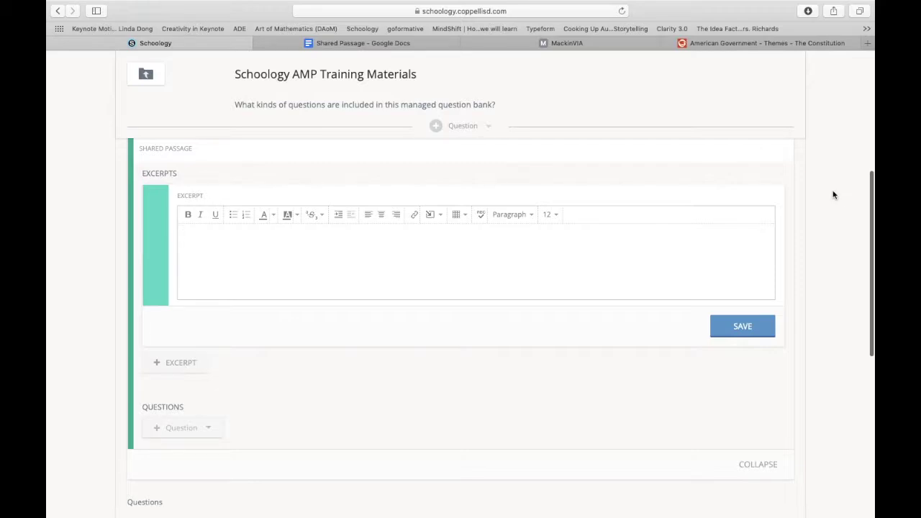
Copy the U.S. Constitution passage with its citation from the Shared Passage Google Doc into the excerpt, and save the excerpt
click(368, 44)
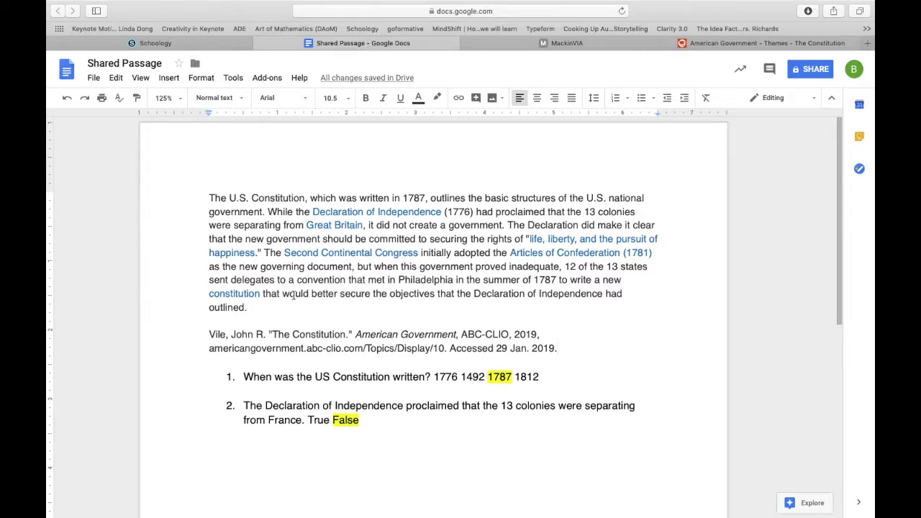
drag(559, 350, 210, 199)
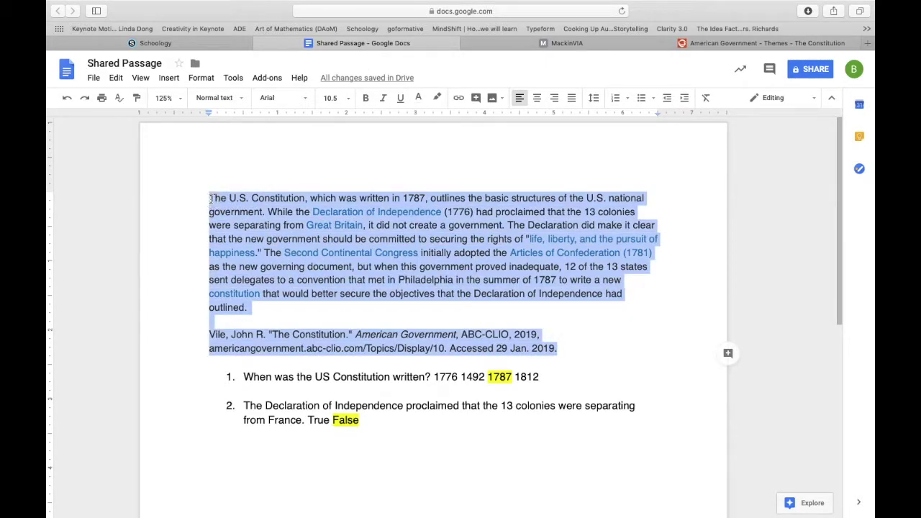
click(137, 45)
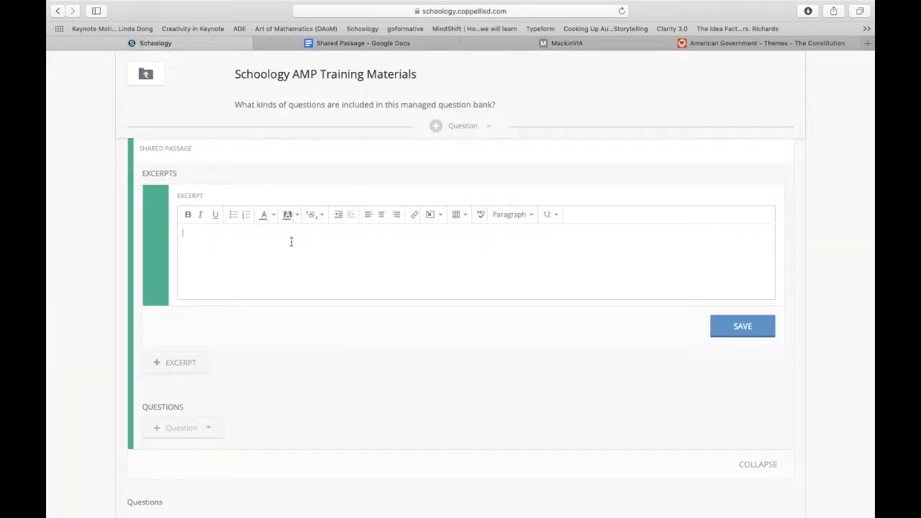
key(super+v)
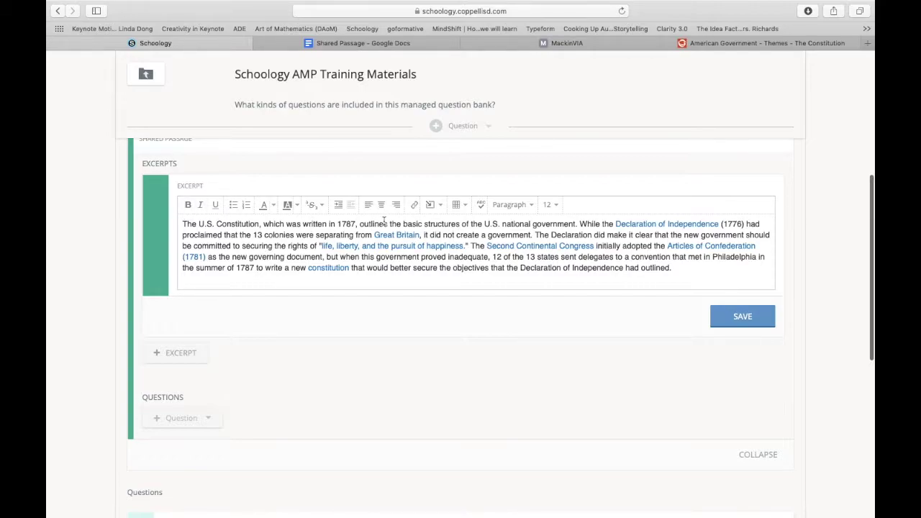
click(435, 207)
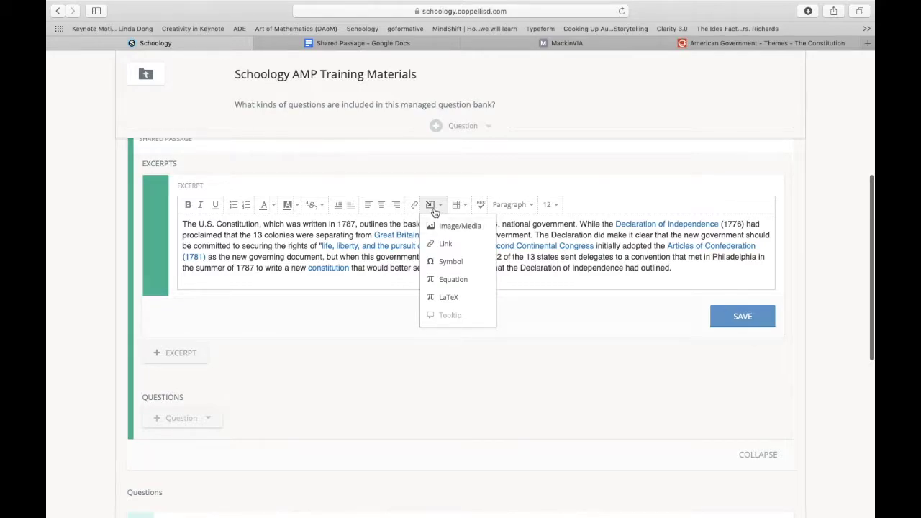
click(434, 209)
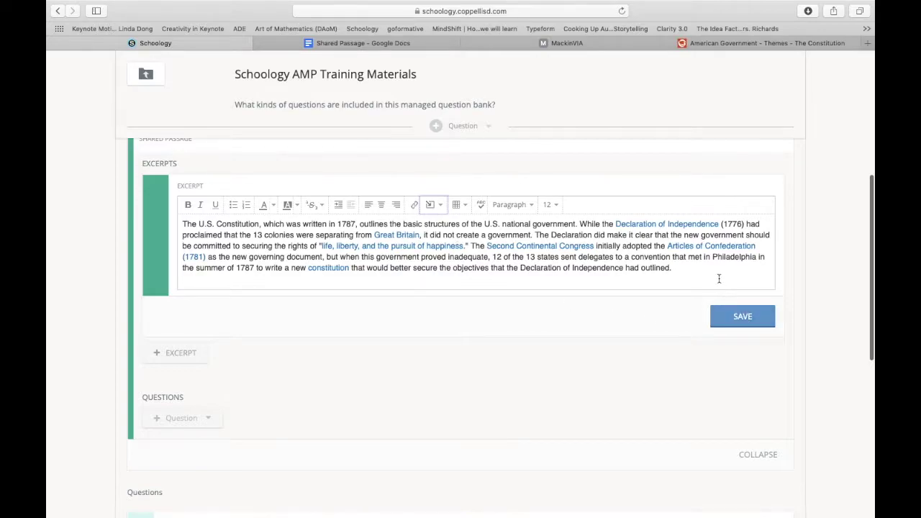
click(746, 321)
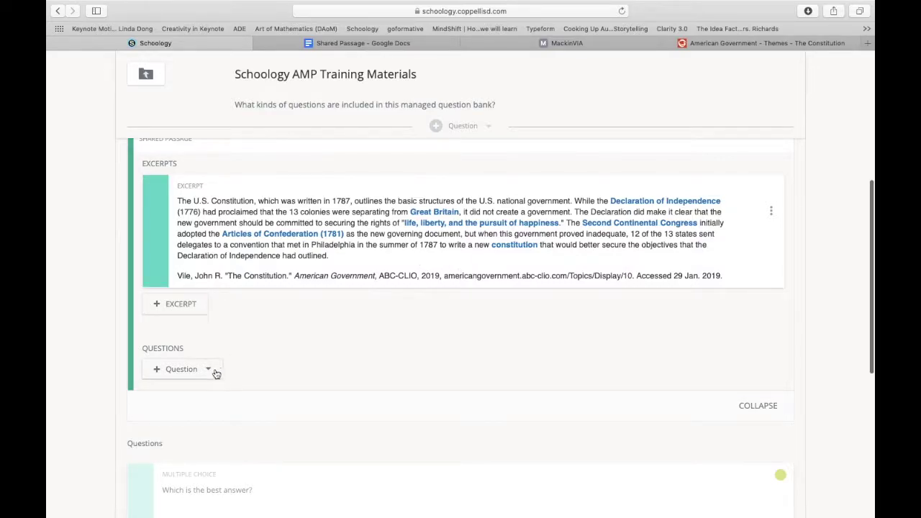
Switch to the Google Doc and copy question 1 about when the US Constitution was written, including its answer years
click(360, 43)
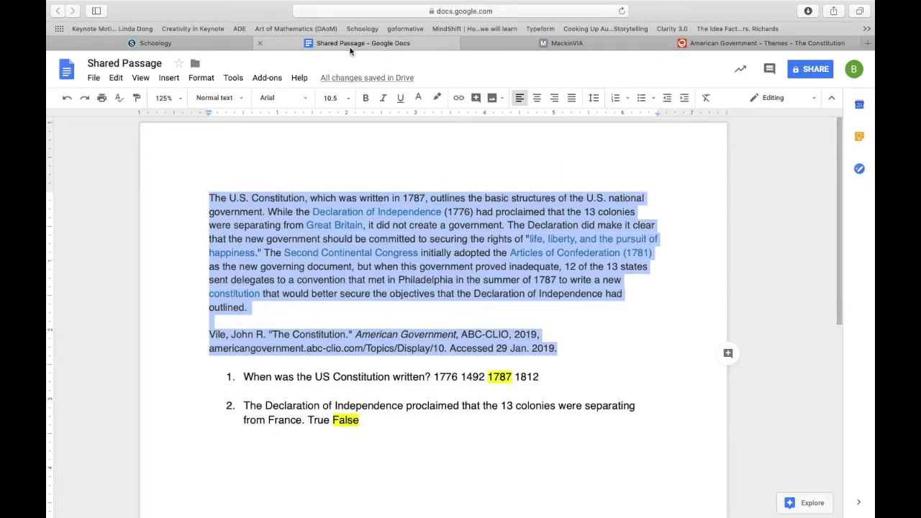
click(540, 377)
drag(539, 378, 243, 374)
key(super+c)
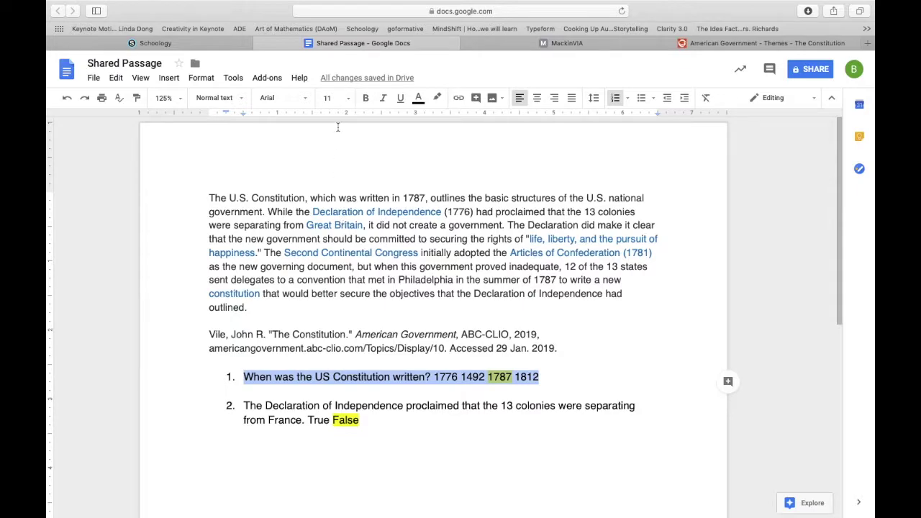
Back in Schoology, add a Multiple Choice question to the shared passage and paste the copied text as its question
click(199, 43)
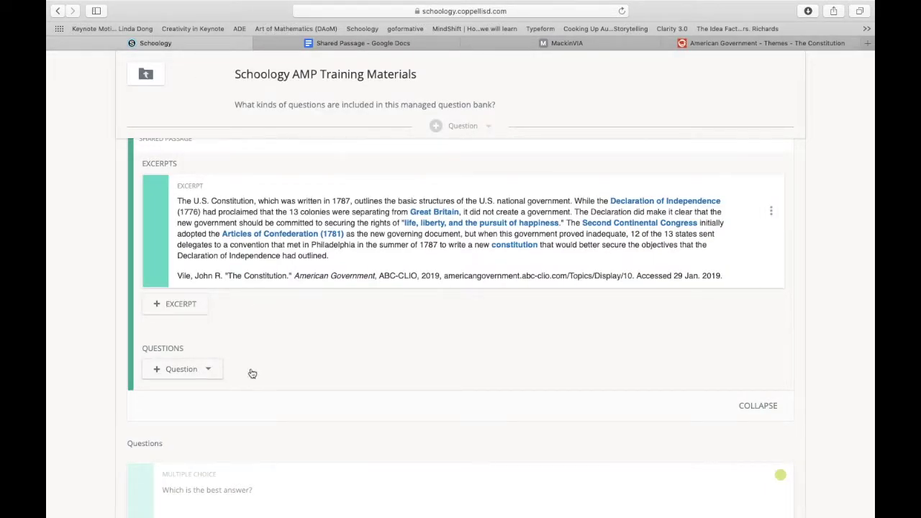
click(191, 376)
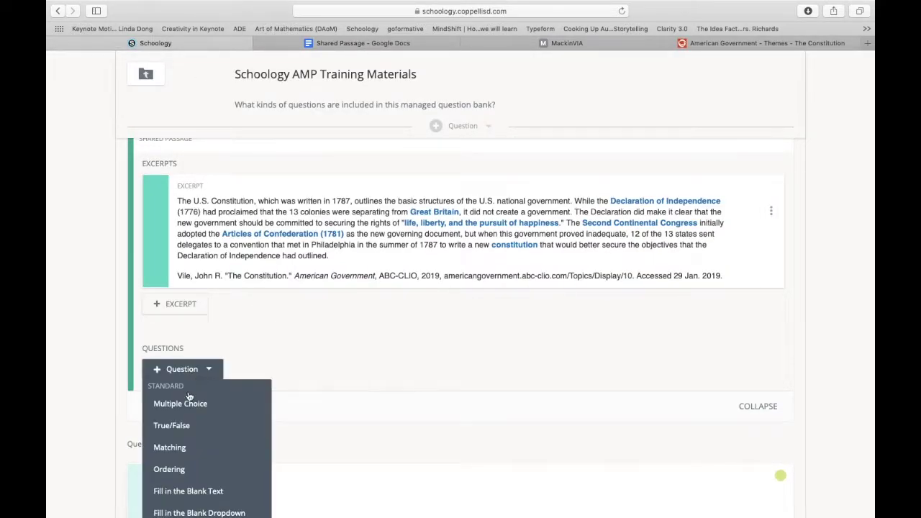
click(185, 405)
scroll(334, 333, down, 5)
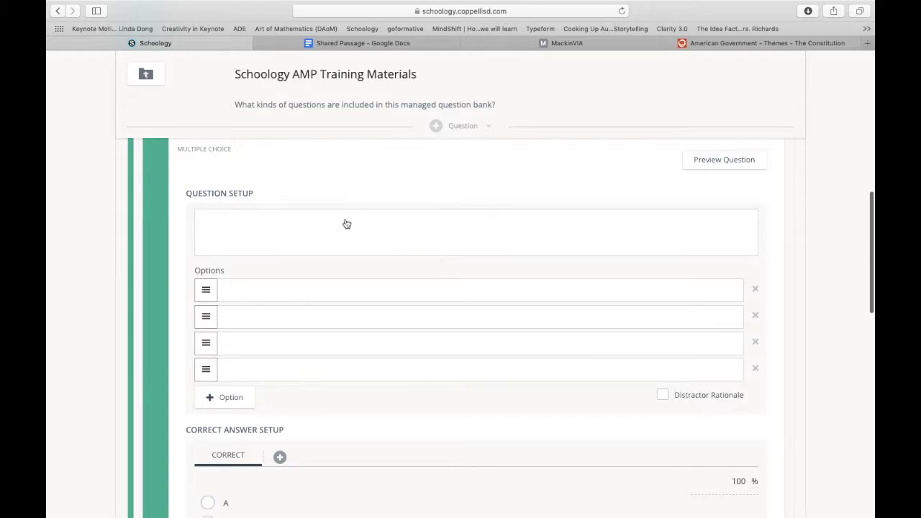
click(327, 227)
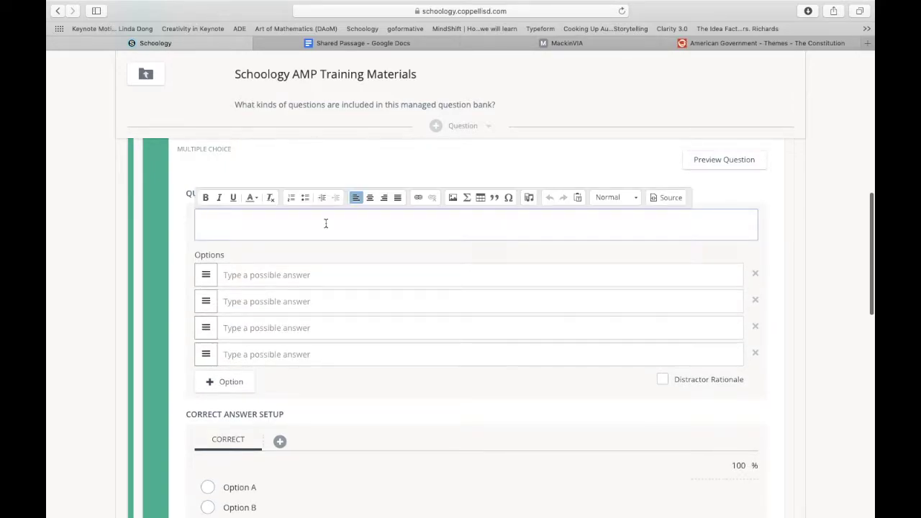
key(super+v)
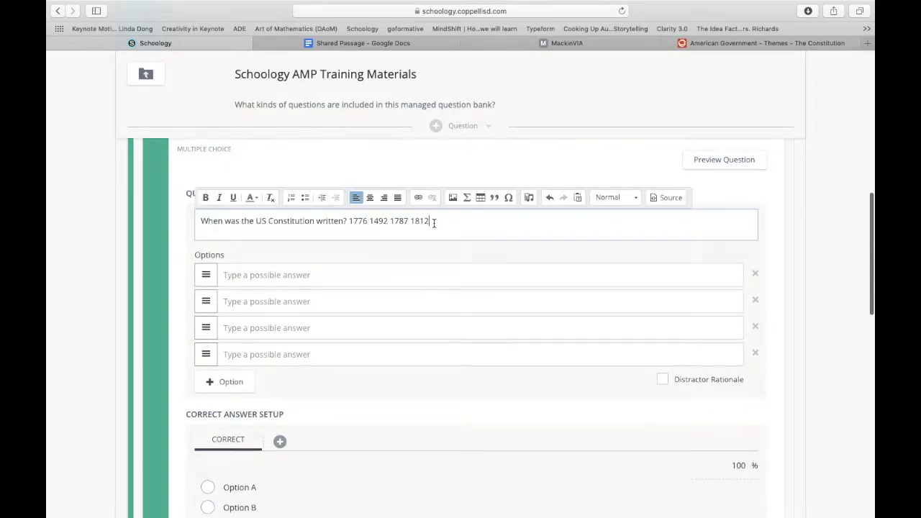
Fill in the four answer options with 1776, 1492, 1787 and 1812
click(277, 279)
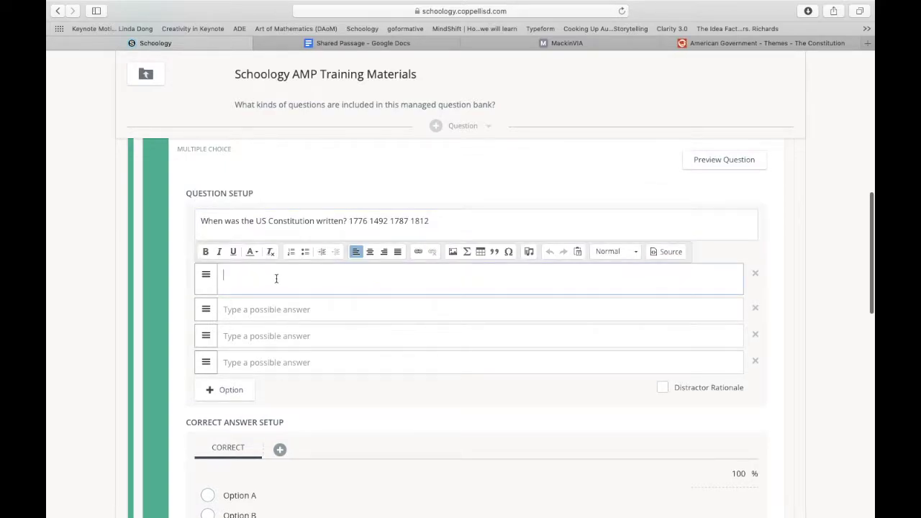
text(1776)
click(262, 307)
text(19)
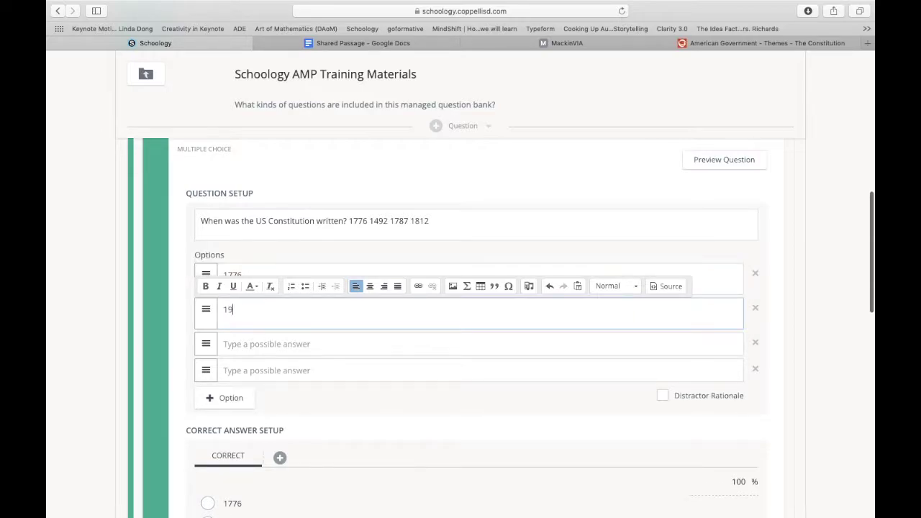
text(92)
click(273, 347)
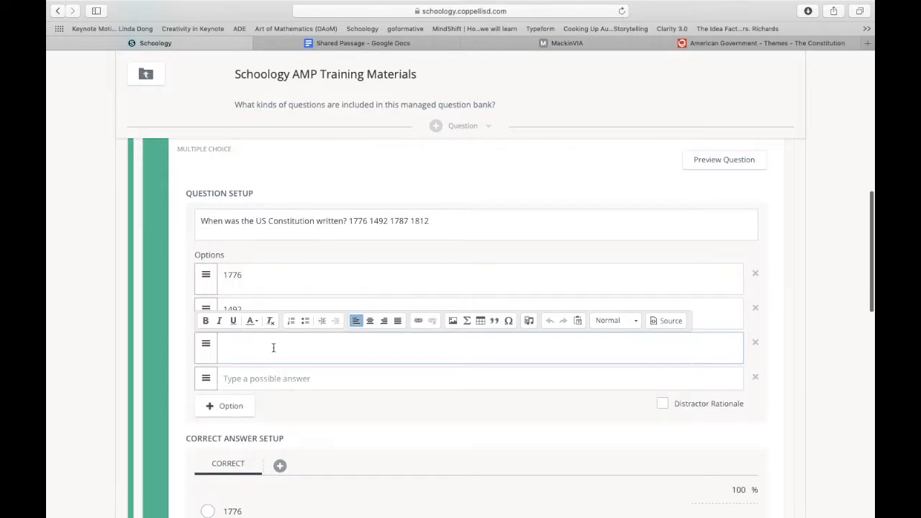
text(1787)
click(270, 377)
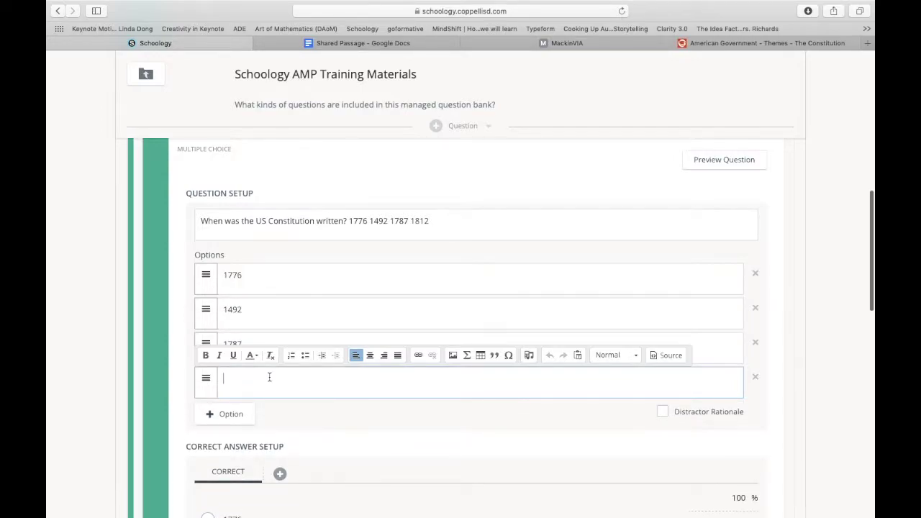
text(1812)
Delete the four answer years from the question text, leaving only "When was the US Constitution written?"
click(435, 220)
drag(439, 220, 350, 226)
key(BackSpace)
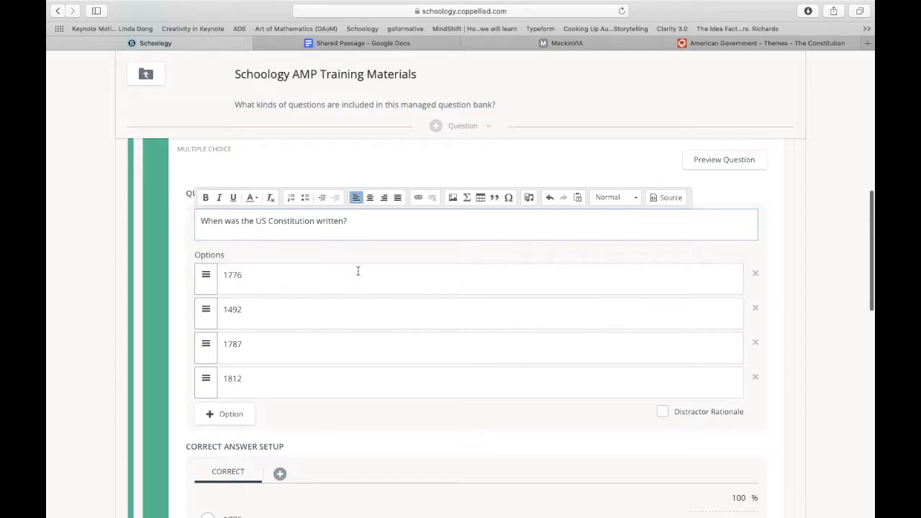
Mark 1787 as the correct answer of the multiple choice question
scroll(455, 406, down, 3)
scroll(455, 405, up, 1)
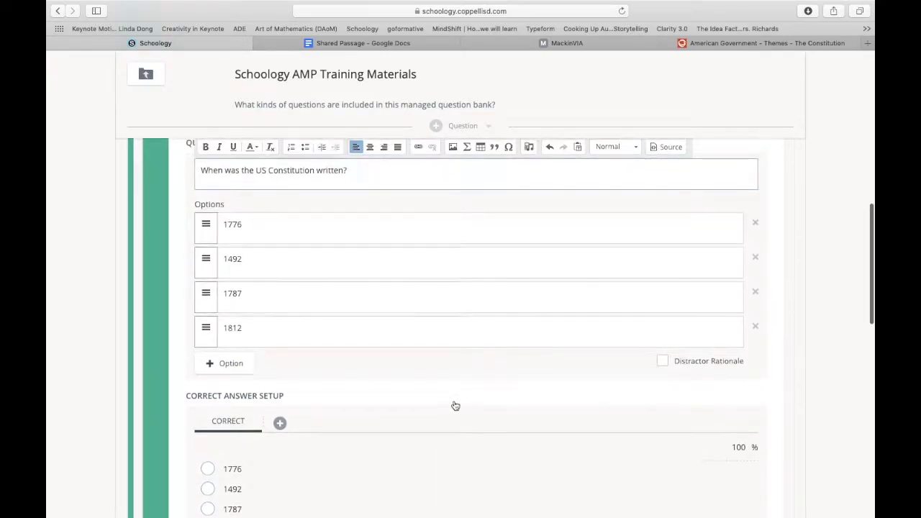
scroll(455, 406, down, 3)
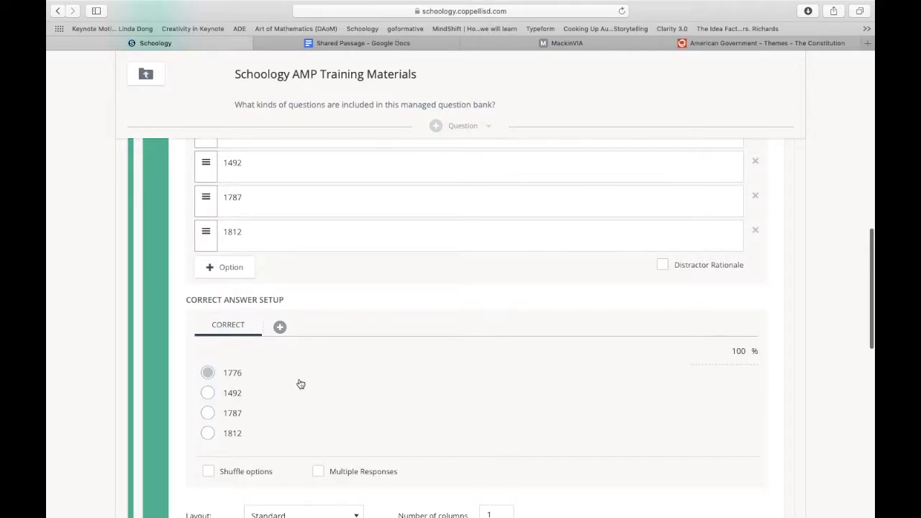
click(238, 412)
Enable shuffling of the answer options and save the multiple choice question
scroll(387, 368, down, 3)
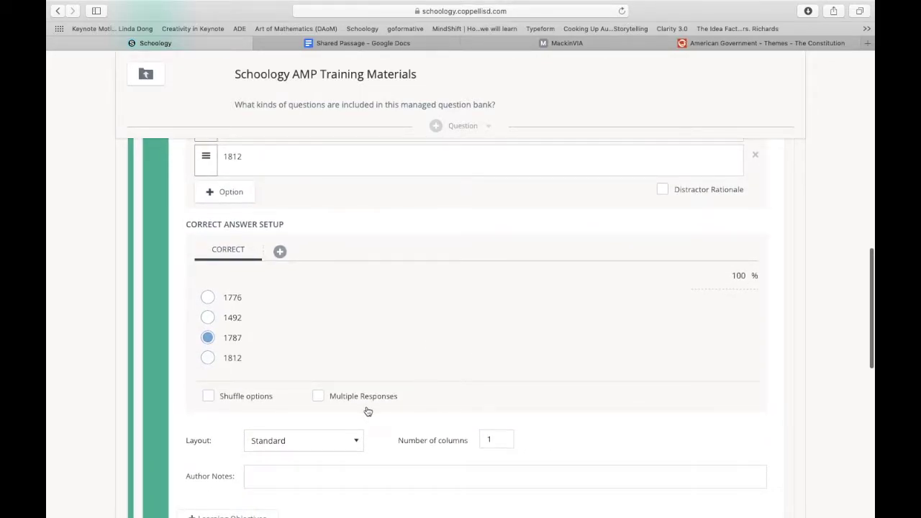
click(209, 400)
scroll(186, 283, down, 2)
scroll(187, 283, down, 4)
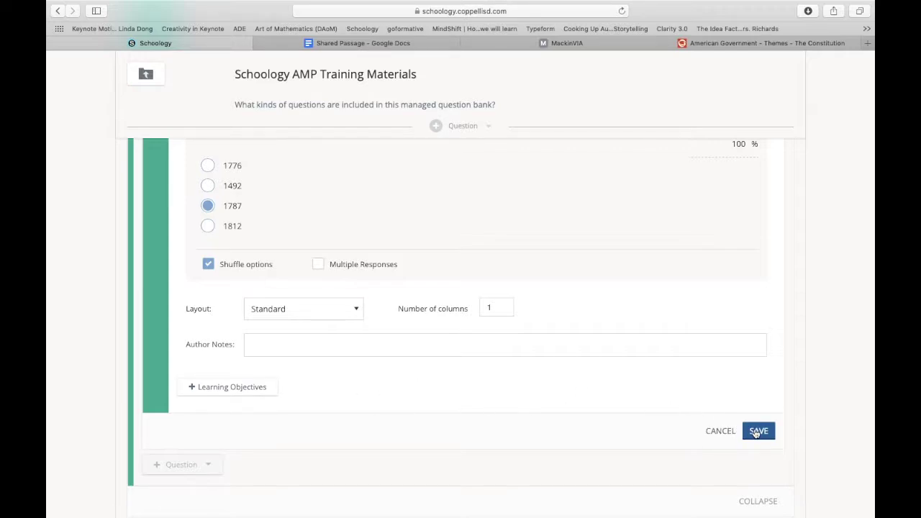
scroll(597, 398, down, 3)
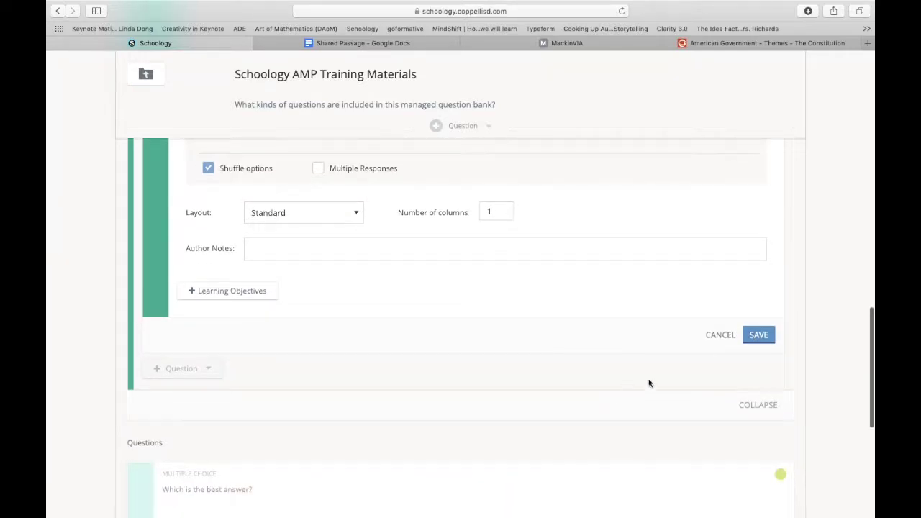
click(759, 338)
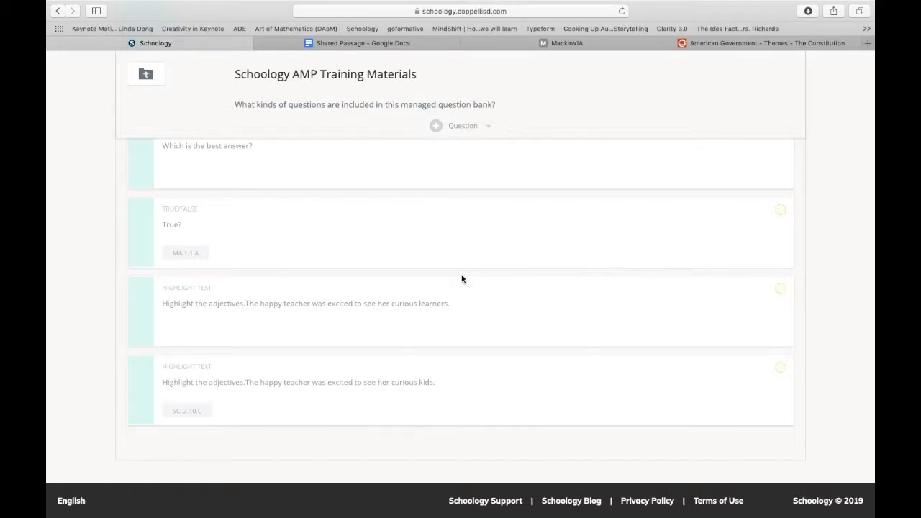
Add a True/False question to the shared passage below the multiple choice question
scroll(462, 279, up, 5)
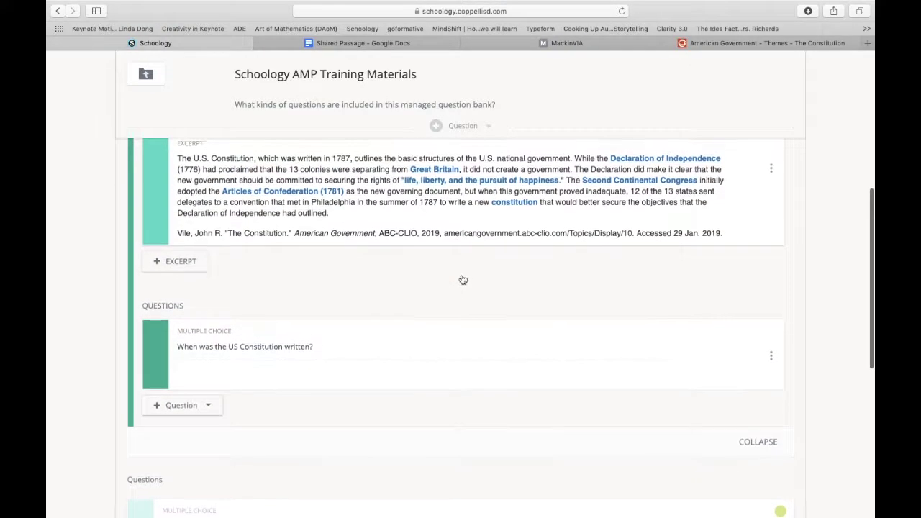
click(187, 407)
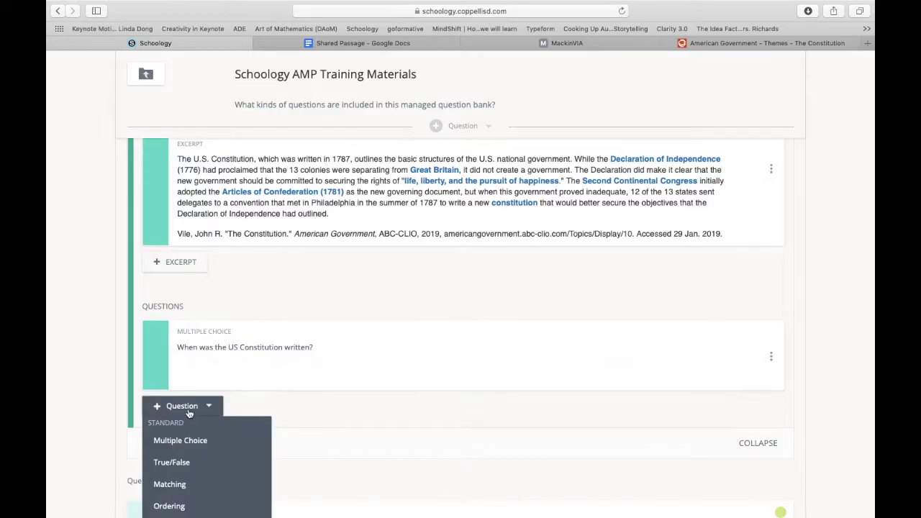
scroll(187, 415, down, 1)
click(177, 429)
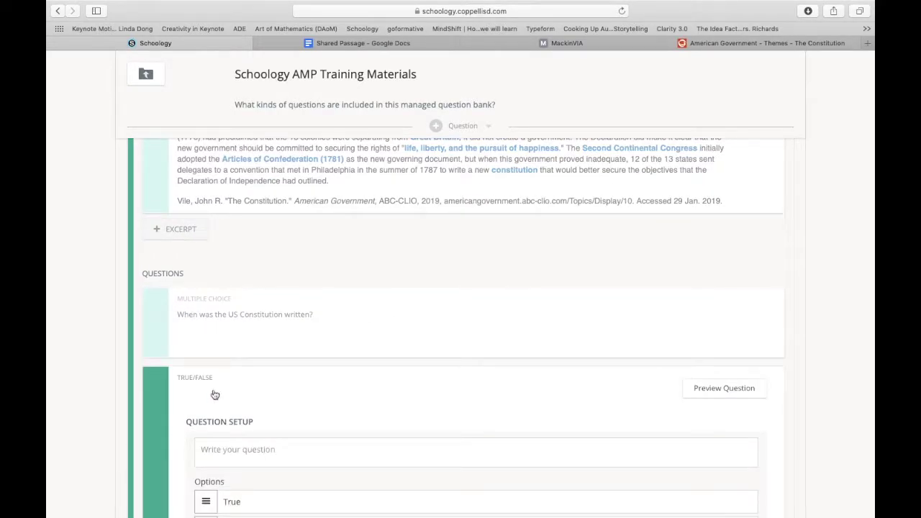
scroll(367, 309, down, 5)
scroll(369, 309, up, 1)
scroll(367, 309, up, 1)
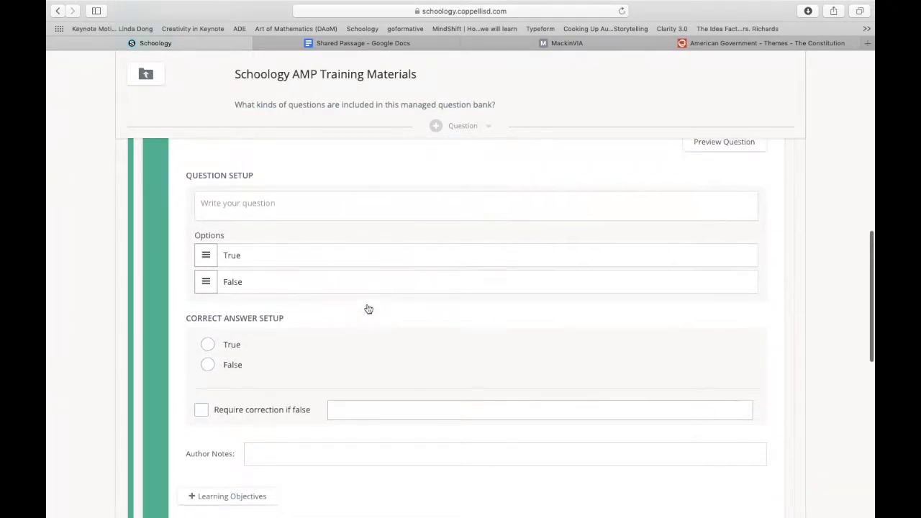
Copy the Declaration of Independence statement (question 2) from the Google Doc into the True/False question text, removing the trailing "True False"
click(402, 43)
drag(365, 421, 245, 407)
key(super+c)
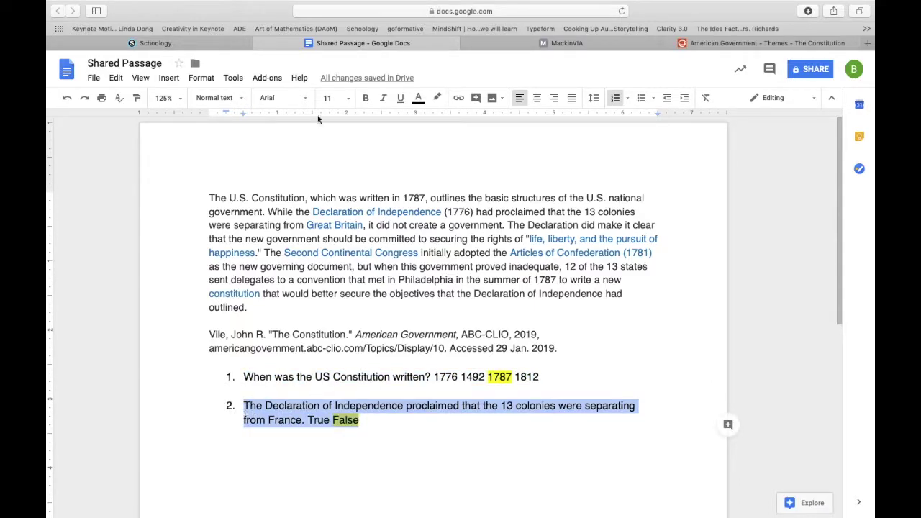
click(190, 42)
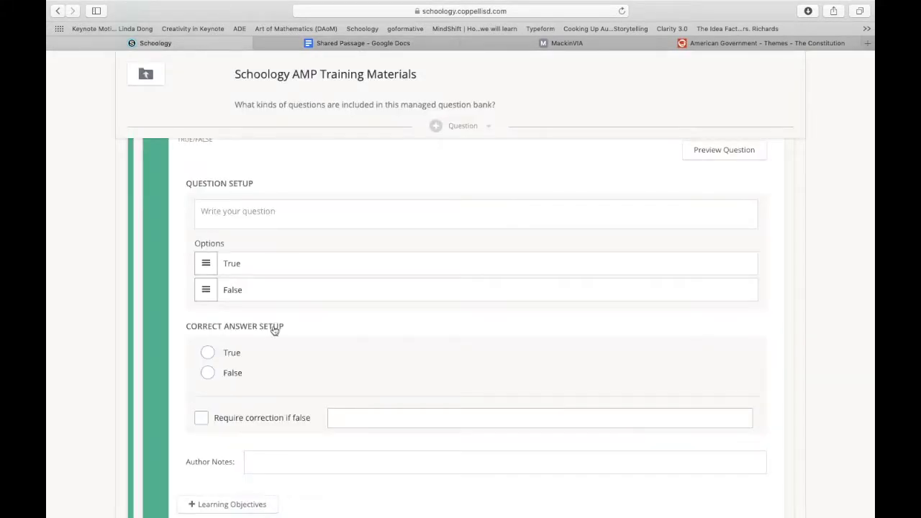
click(331, 218)
key(super+v)
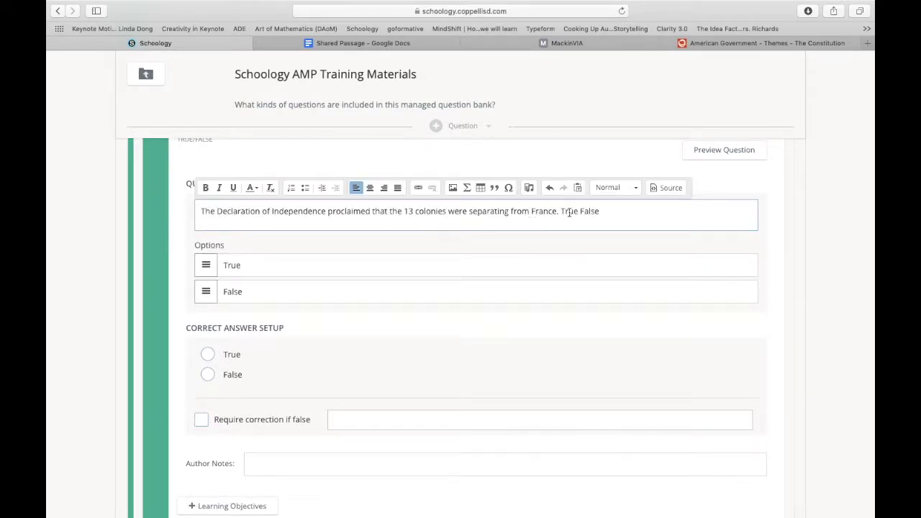
drag(605, 213, 560, 213)
key(BackSpace)
Mark False as the correct answer and save the True/False question
click(208, 374)
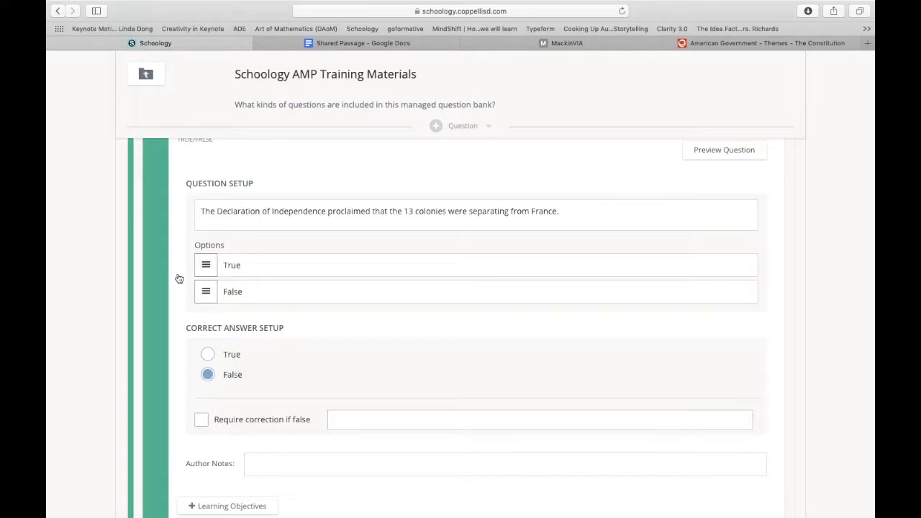
scroll(179, 278, down, 3)
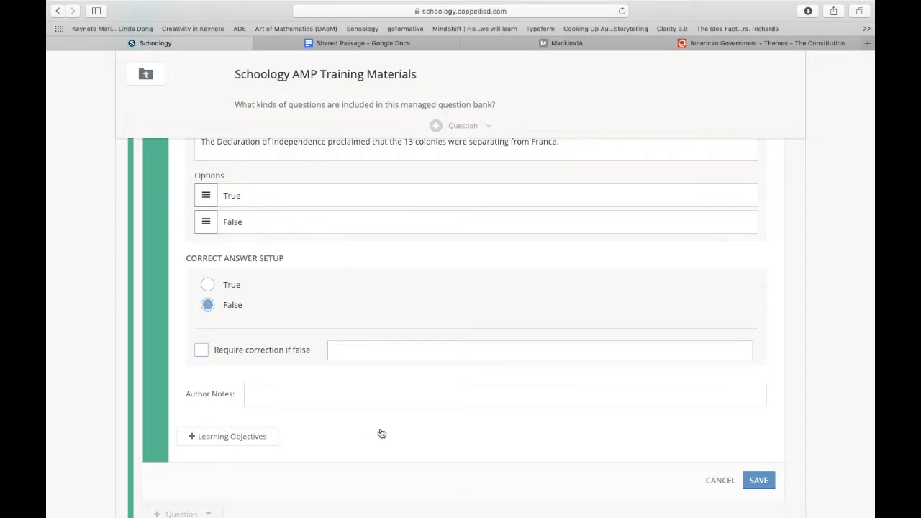
click(757, 480)
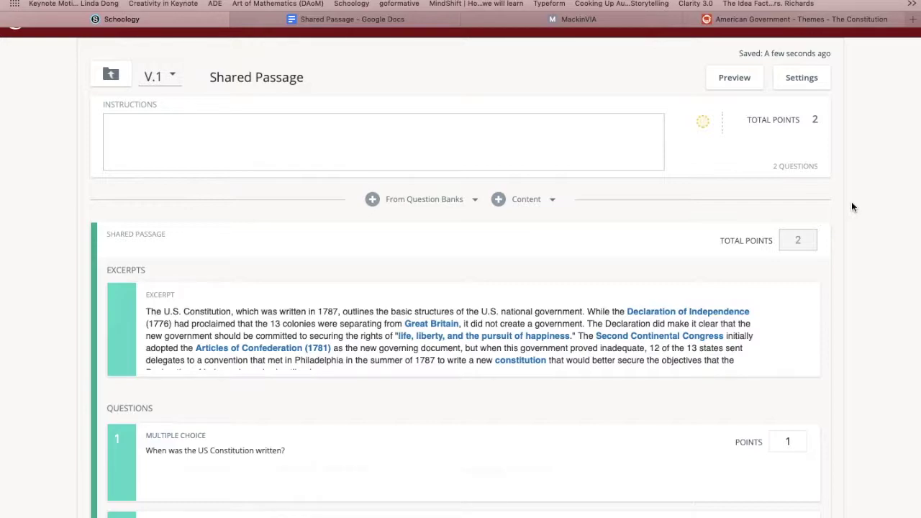
Preview the Shared Passage assessment and start a new attempt
click(735, 79)
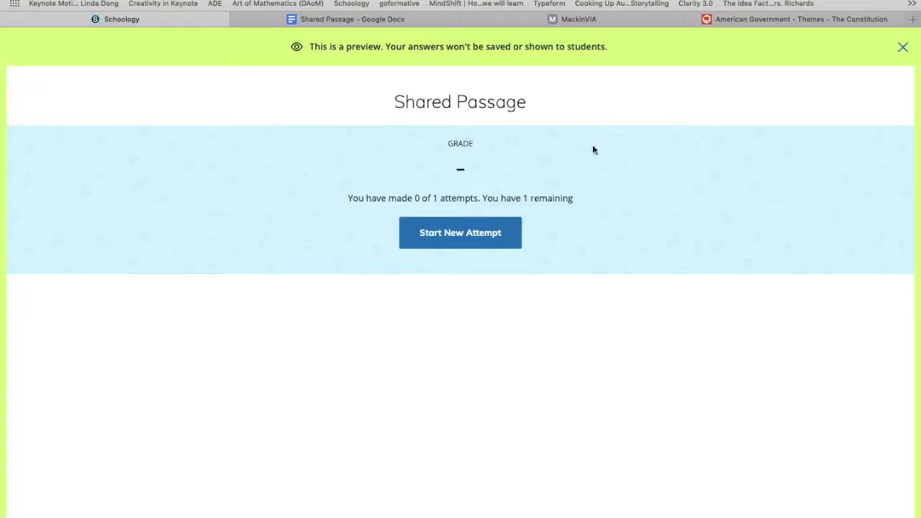
click(464, 235)
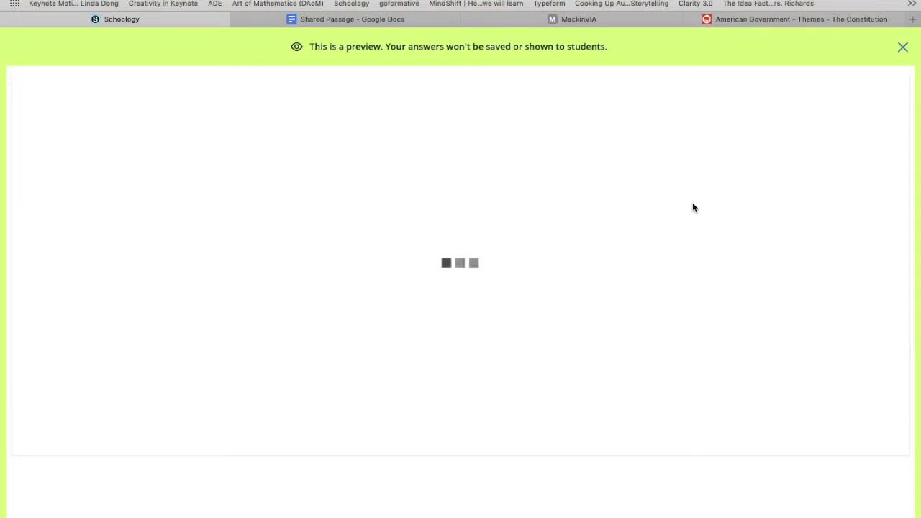